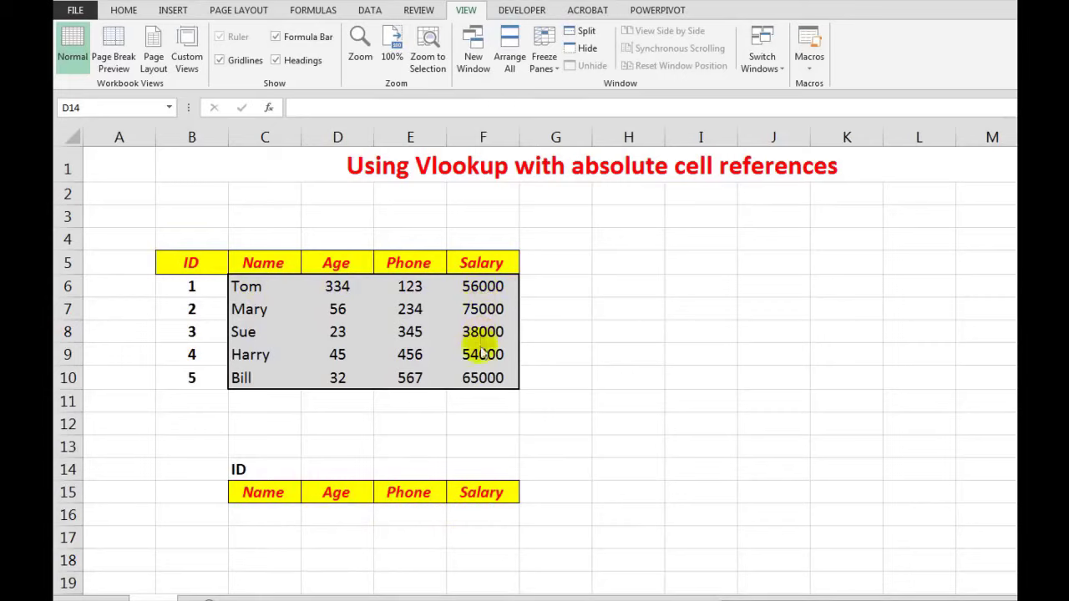
- Enter =VLOOKUP(D14,B6:F10,2,FALSE) in C16 to look up the Name from the employee table
click(263, 514)
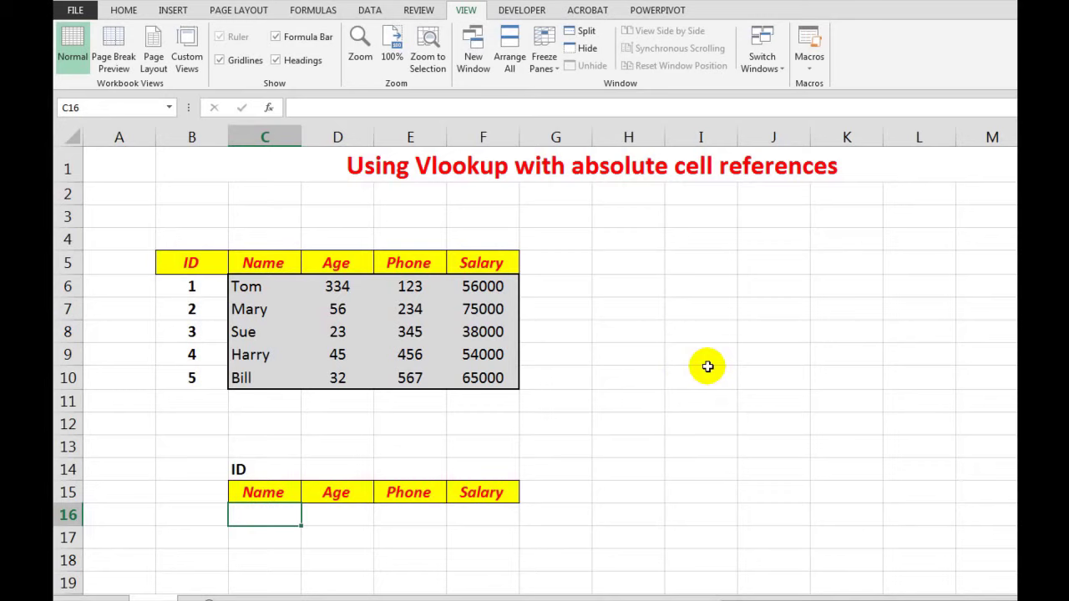
text(=v)
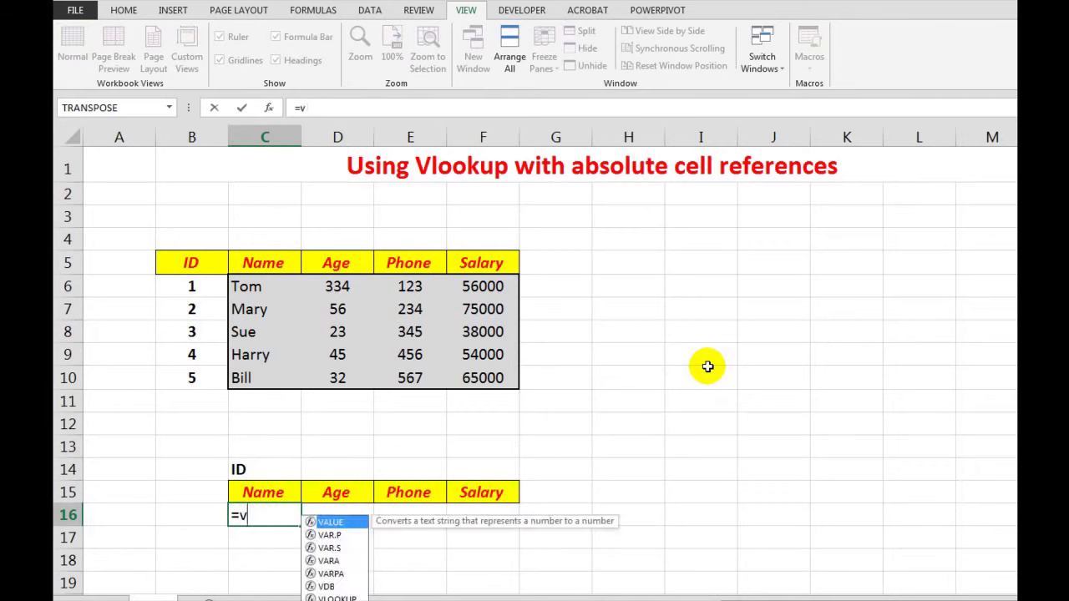
text(lookup)
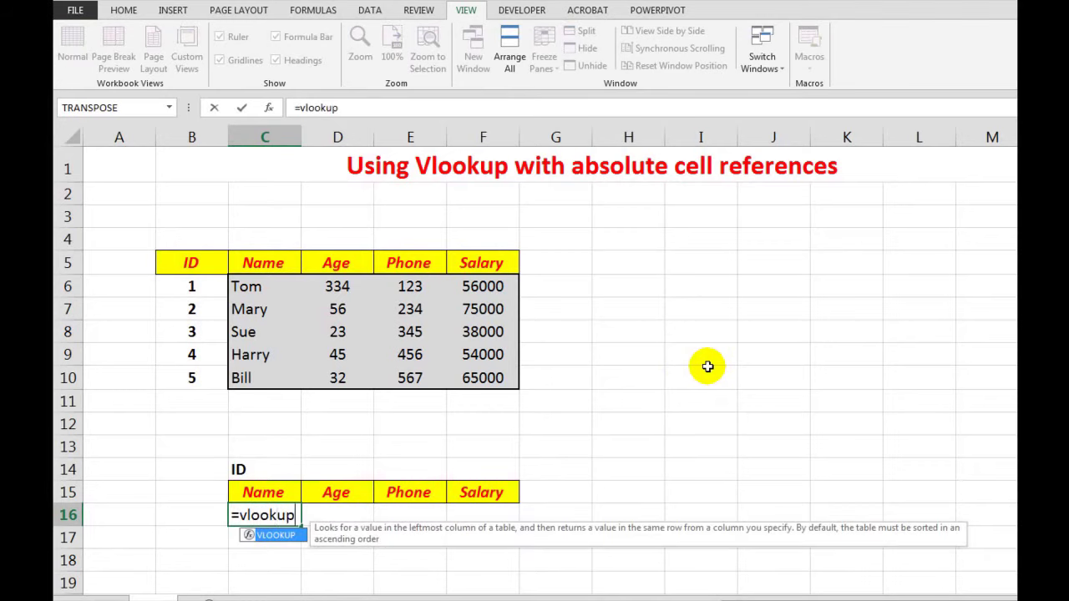
text(()
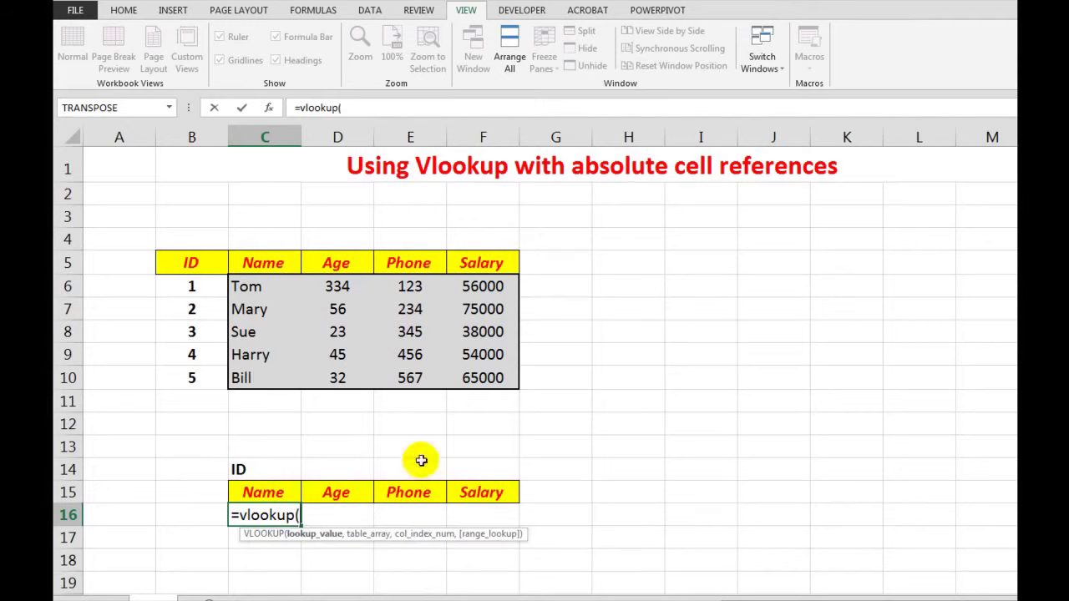
click(335, 467)
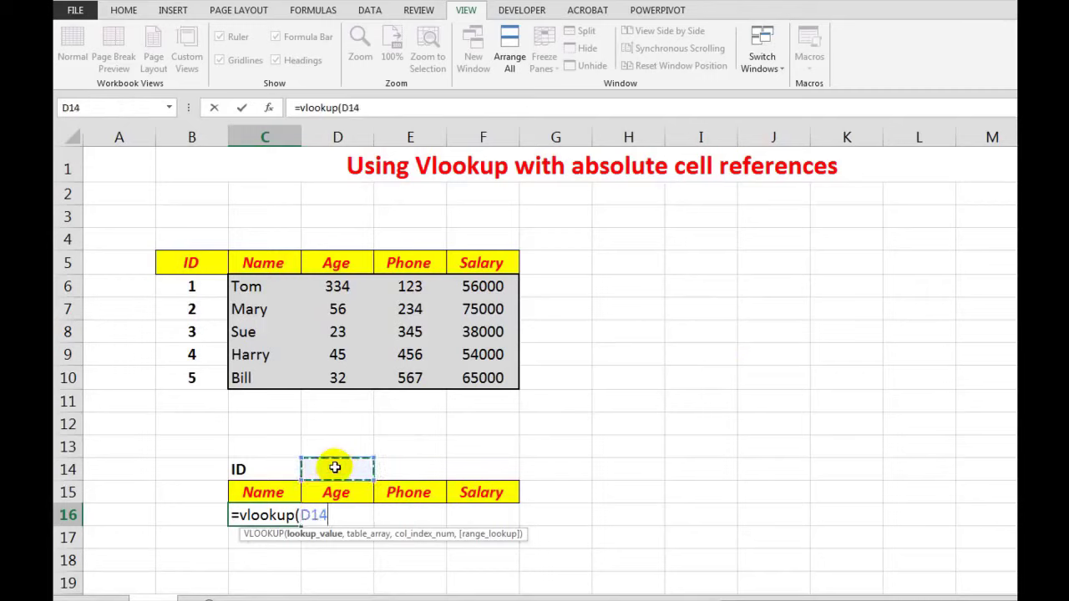
text(,)
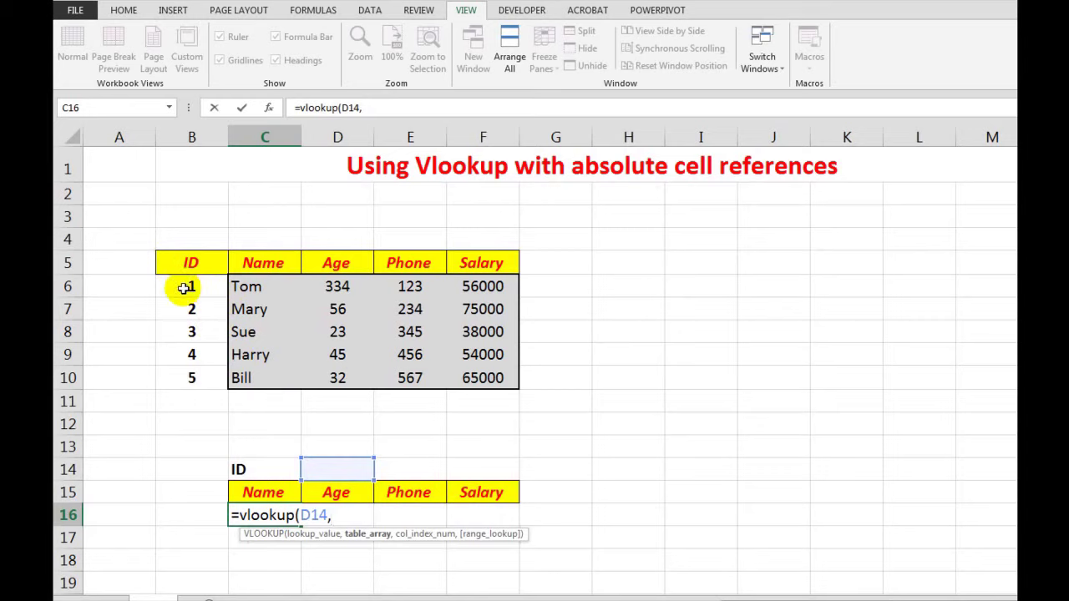
drag(184, 287, 486, 376)
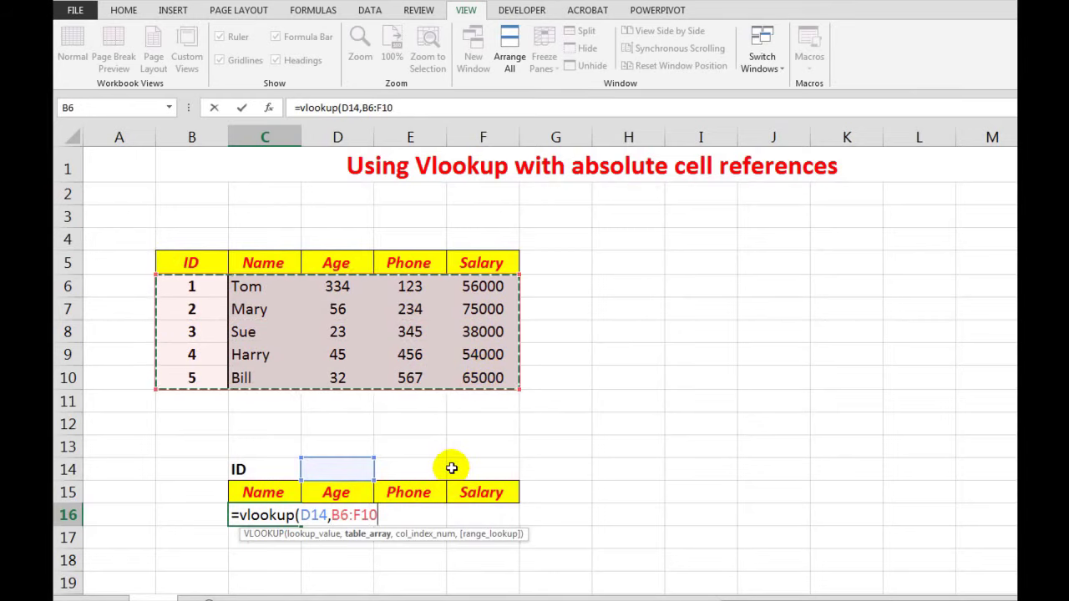
text(,)
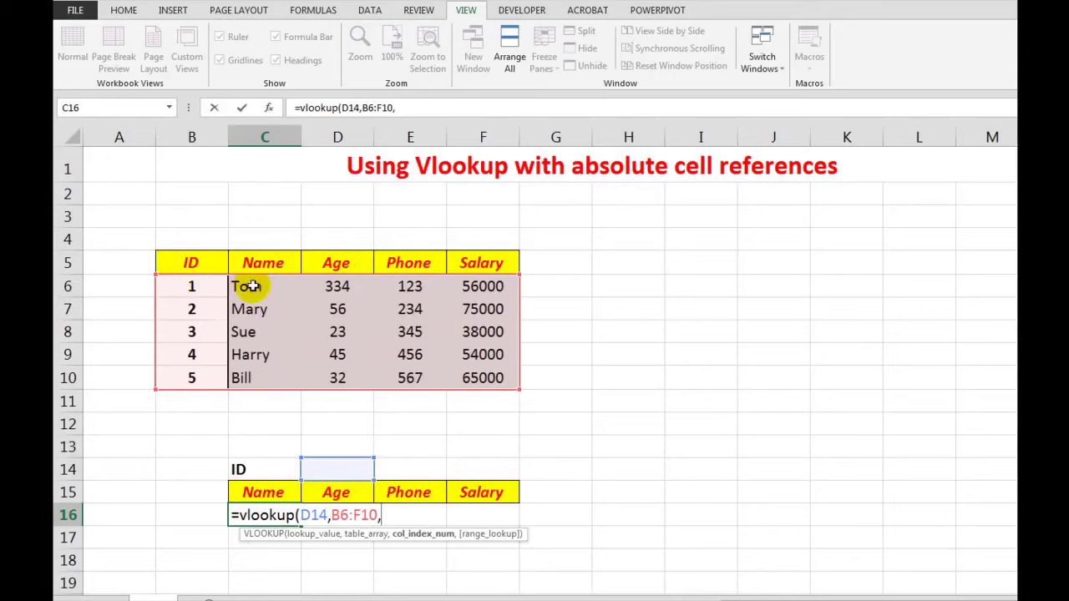
text(2,)
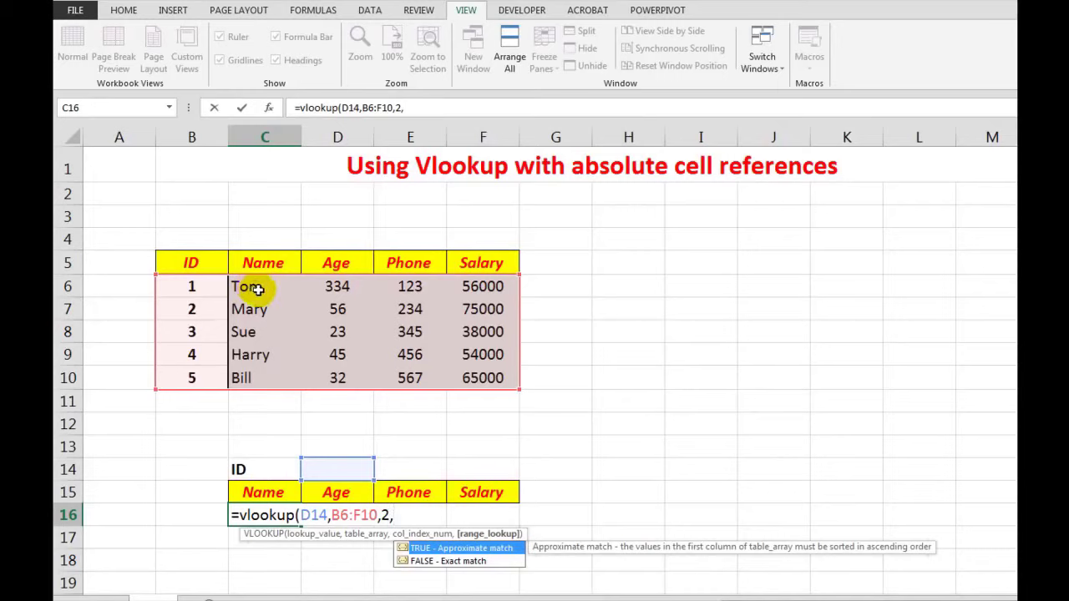
text(false))
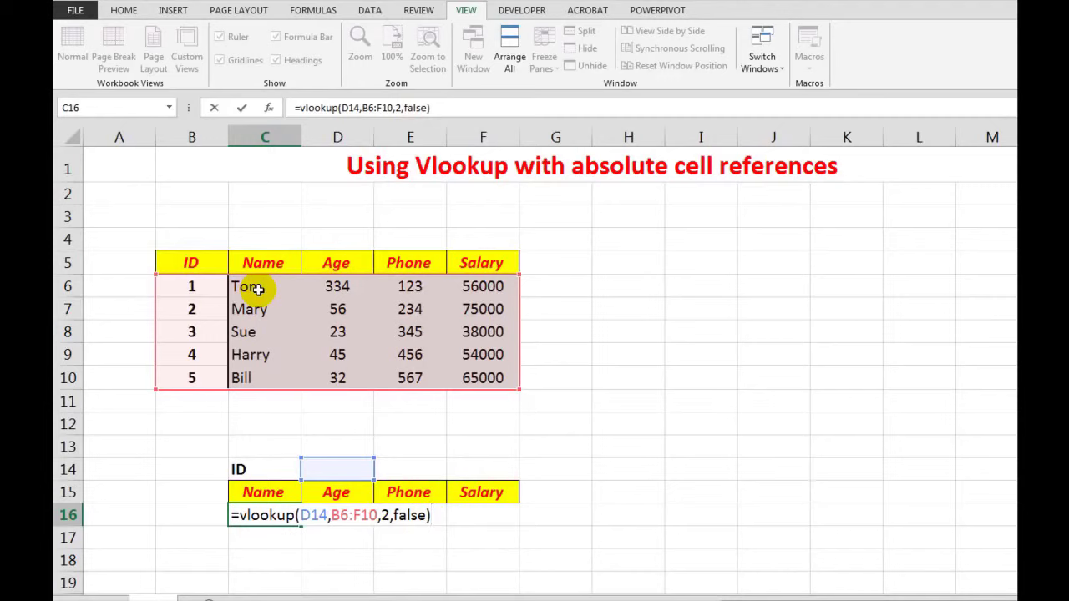
key(Return)
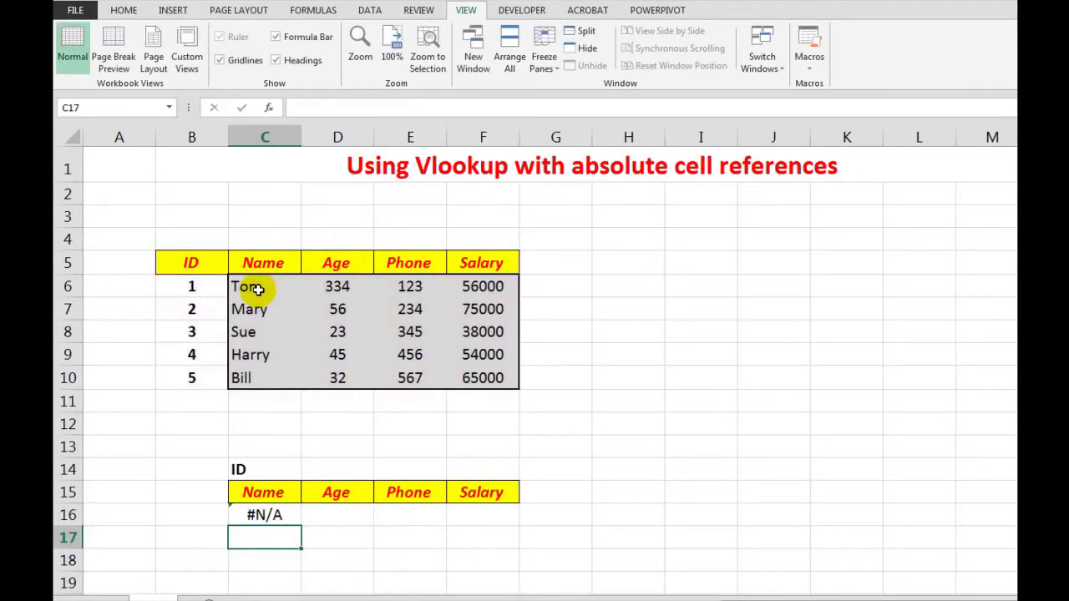
- Enter ID 1 in D14 so C16 returns Tom
click(331, 470)
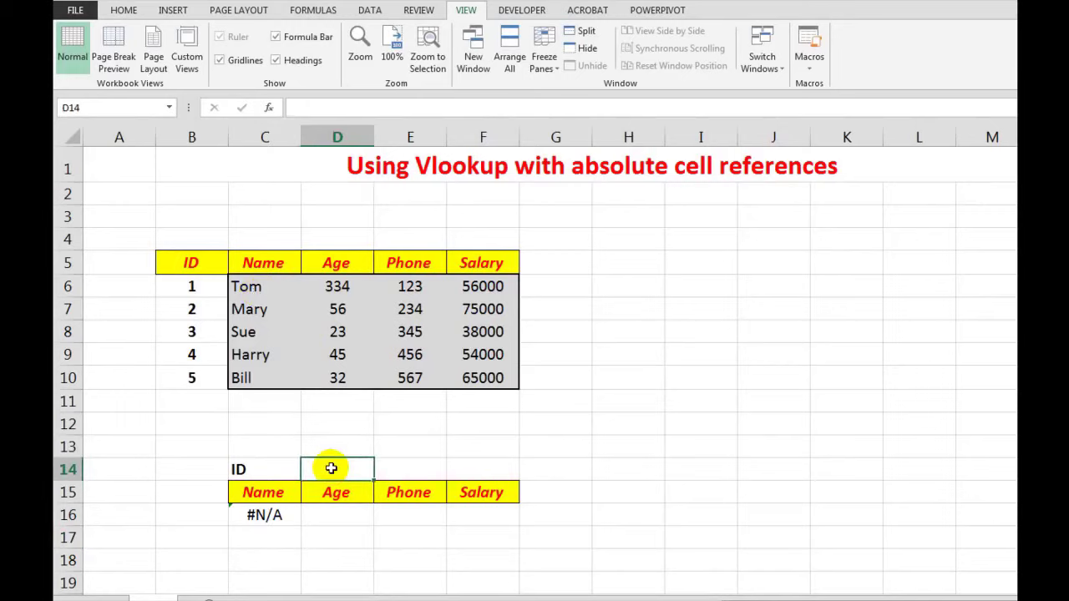
text(1)
key(Return)
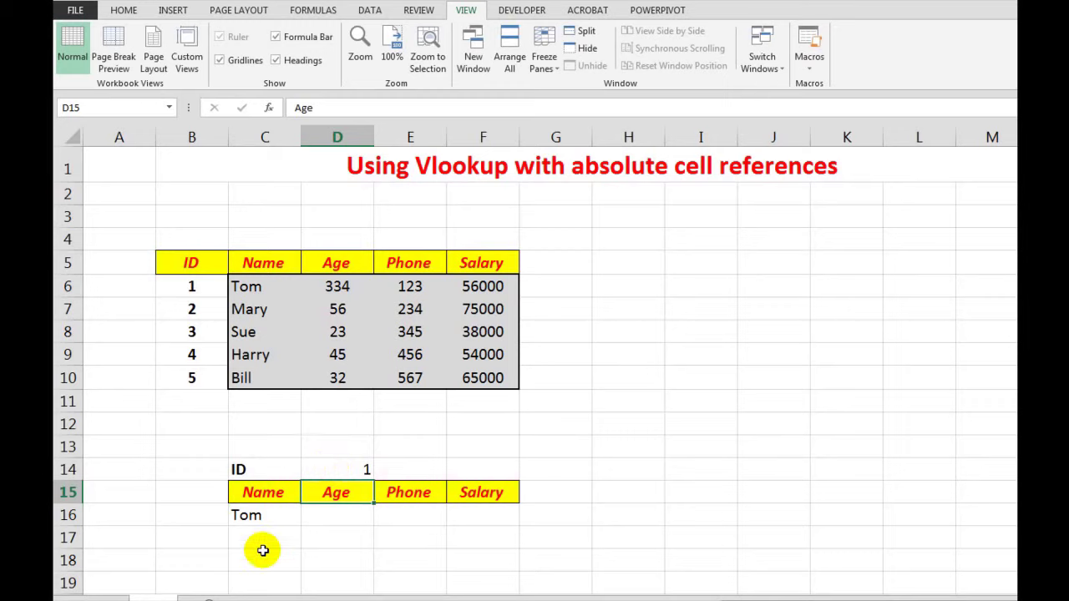
- Fill C16's formula across to F16, then undo the fill that produced #N/A errors
click(265, 515)
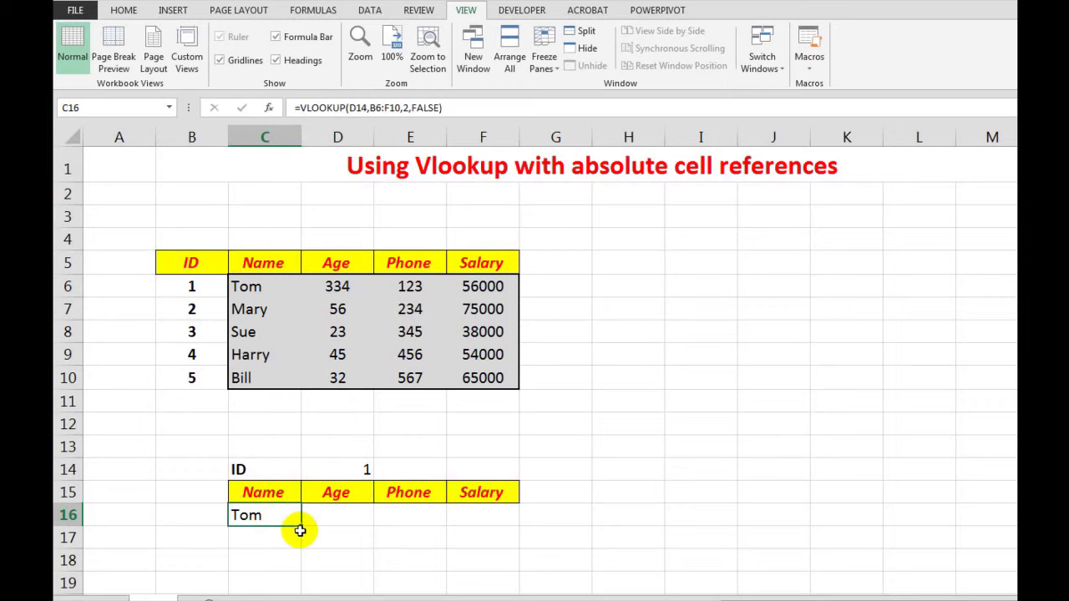
drag(301, 524, 491, 521)
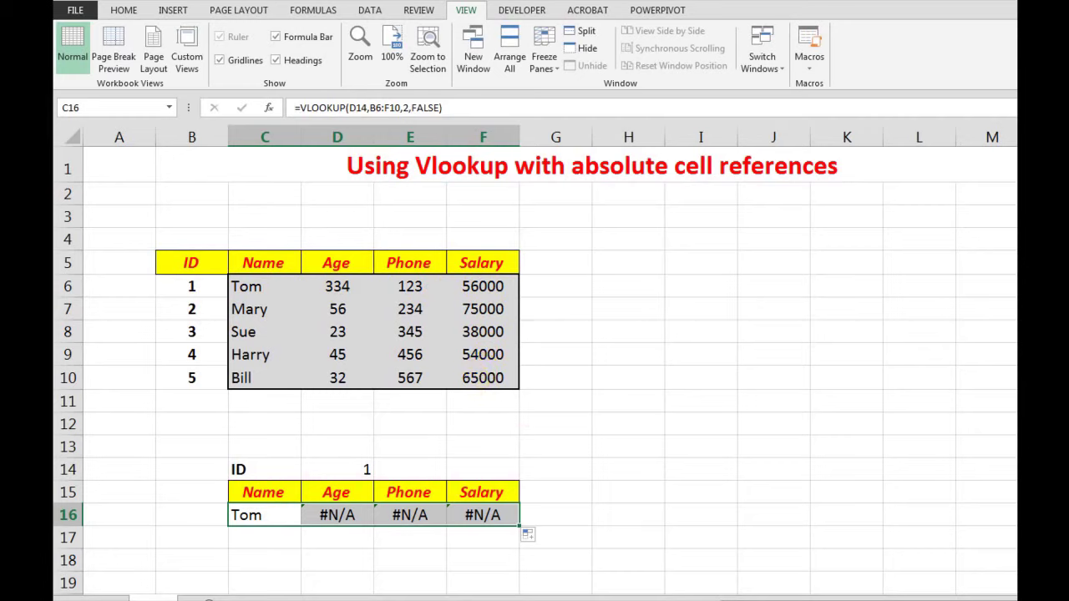
key(ctrl+z)
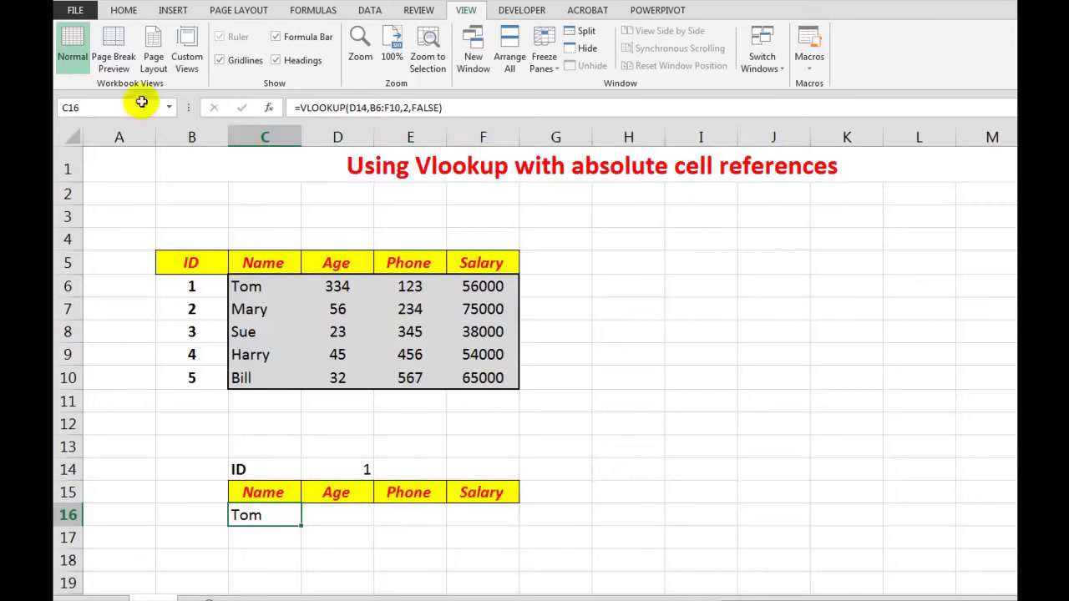
- Make D14, B6 and F10 absolute in C16's formula using F4, giving =VLOOKUP($D$14,$B$6:$F$10,2,FALSE)
click(359, 108)
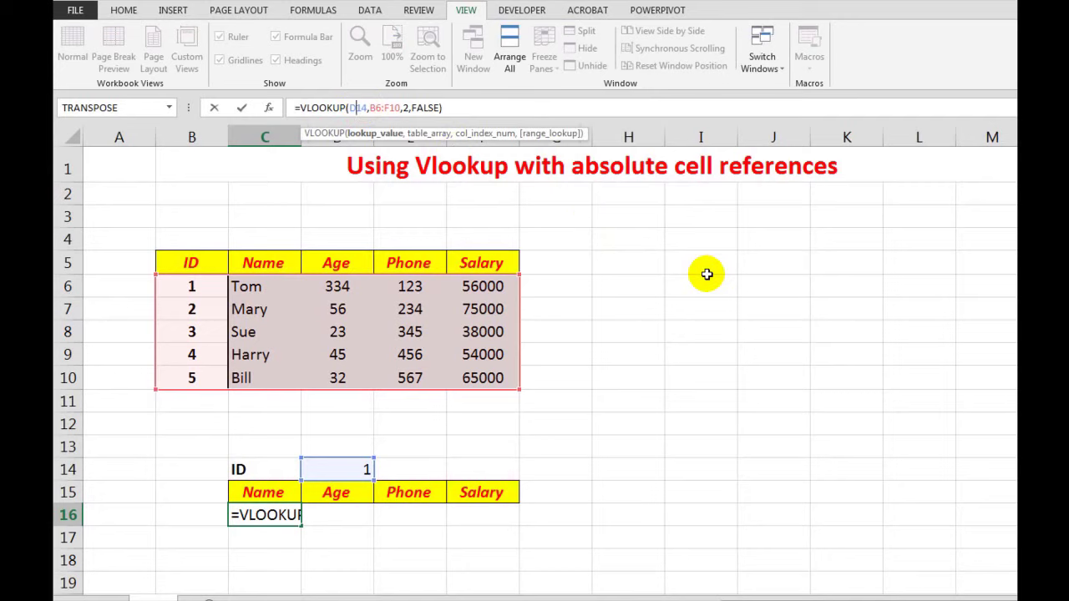
key(F4)
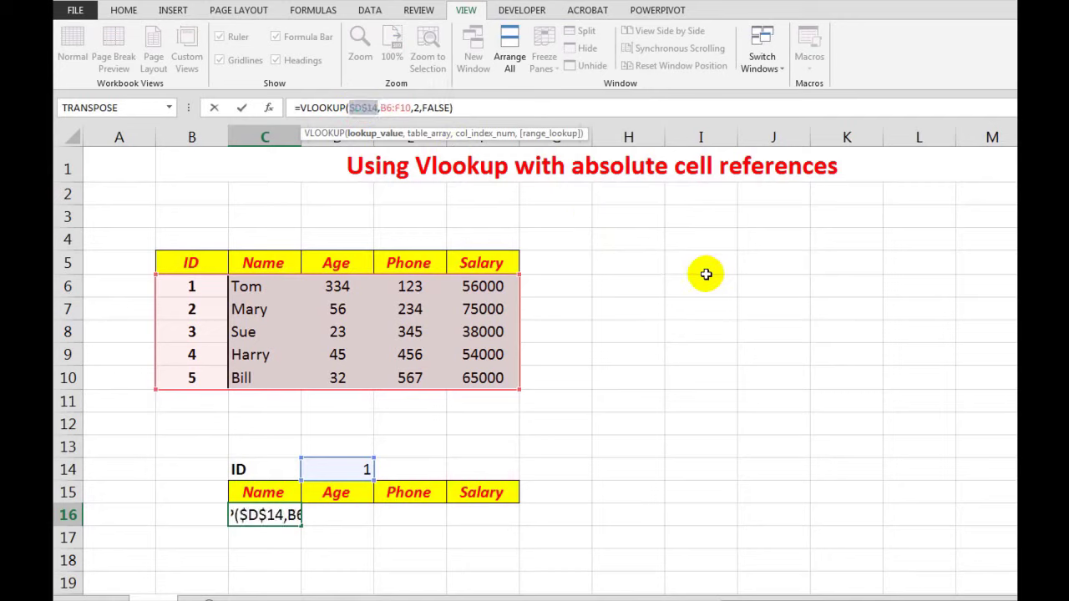
click(385, 108)
key(F4)
click(413, 108)
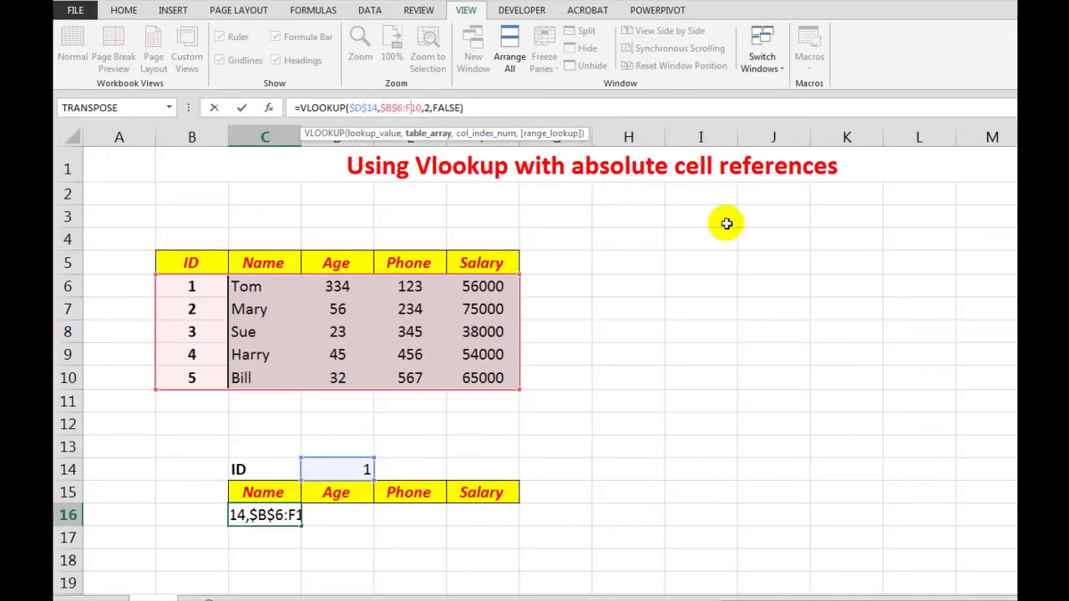
key(F4)
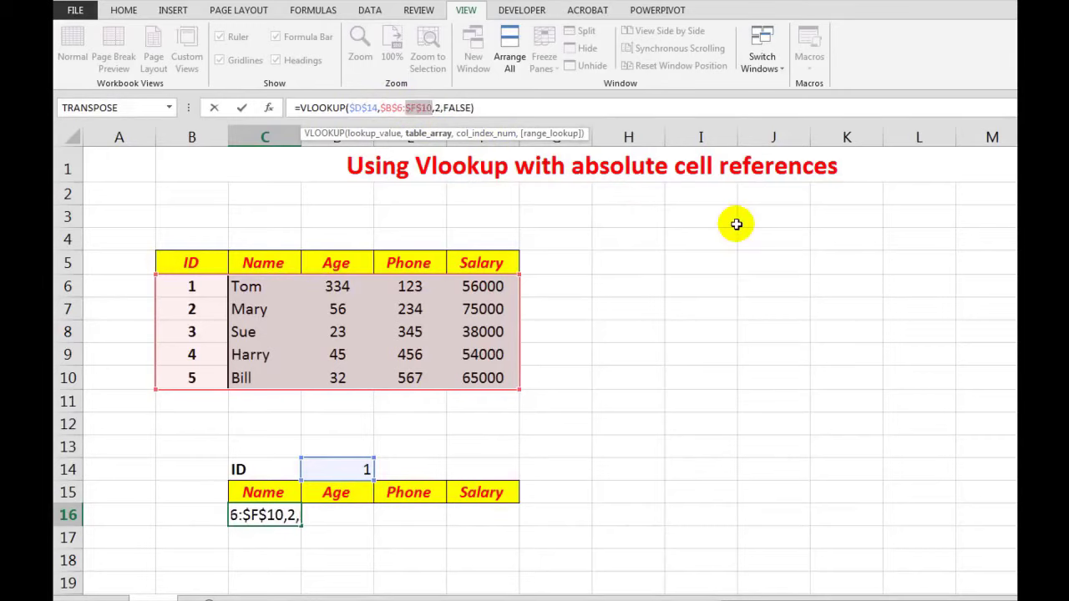
key(Return)
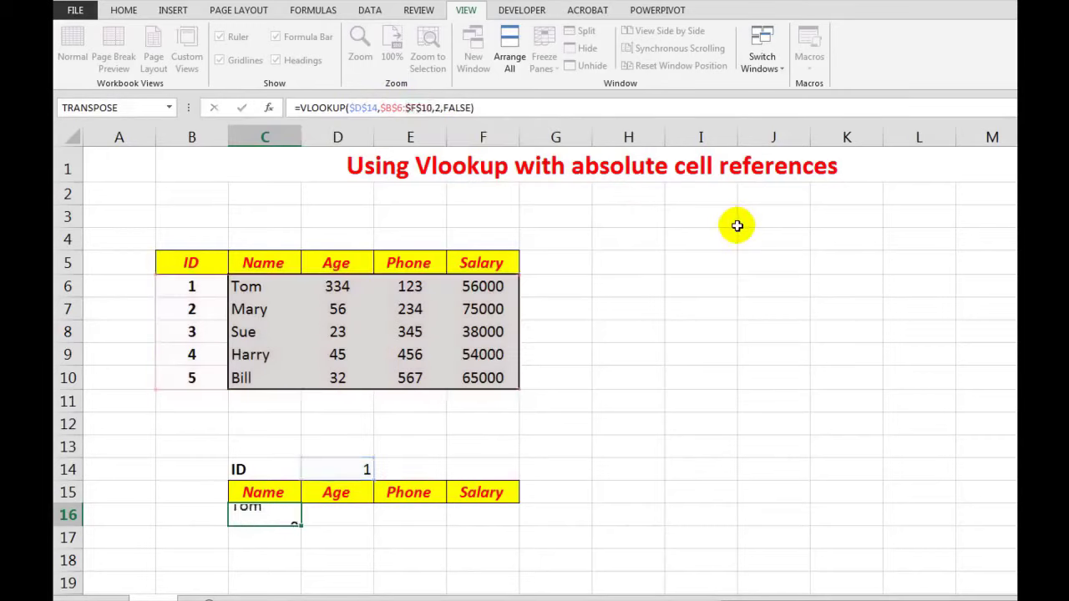
- Copy C16's formula across to F16 and change D16's column index to 3 for Age
click(282, 513)
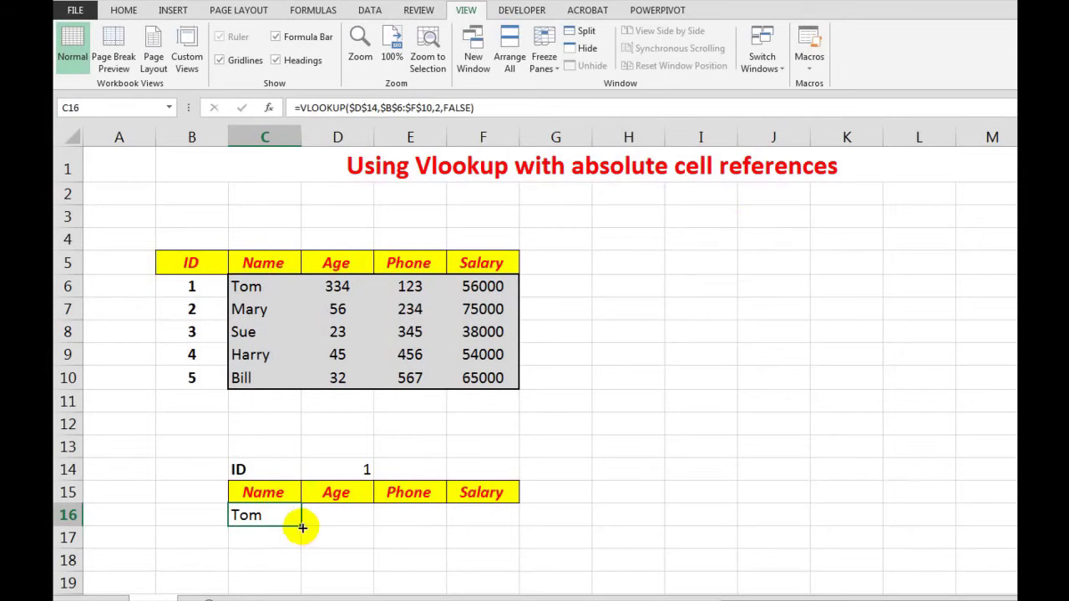
drag(302, 527, 489, 528)
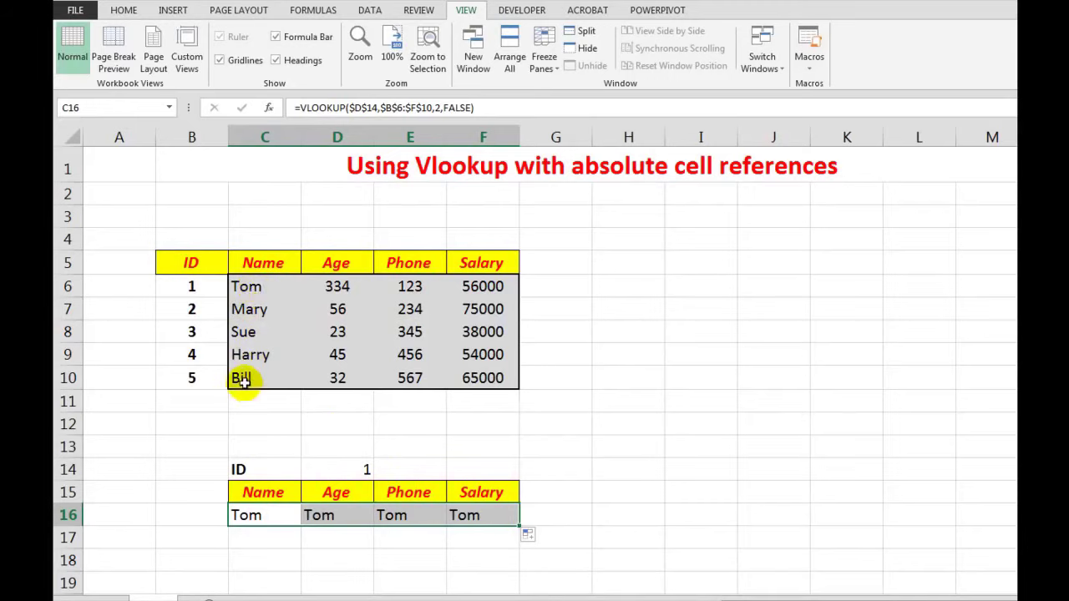
click(328, 515)
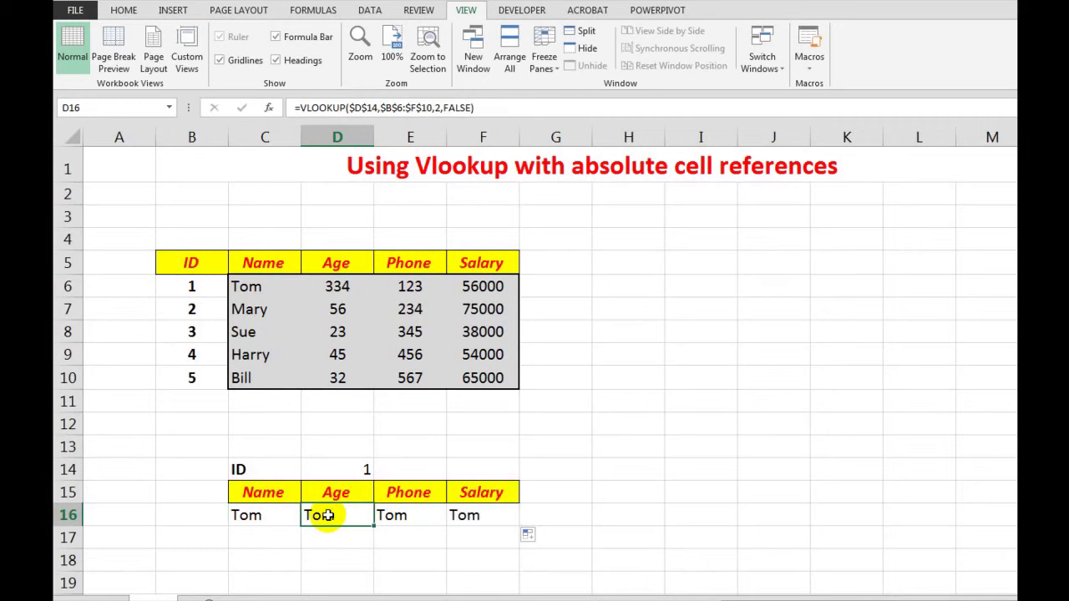
click(438, 107)
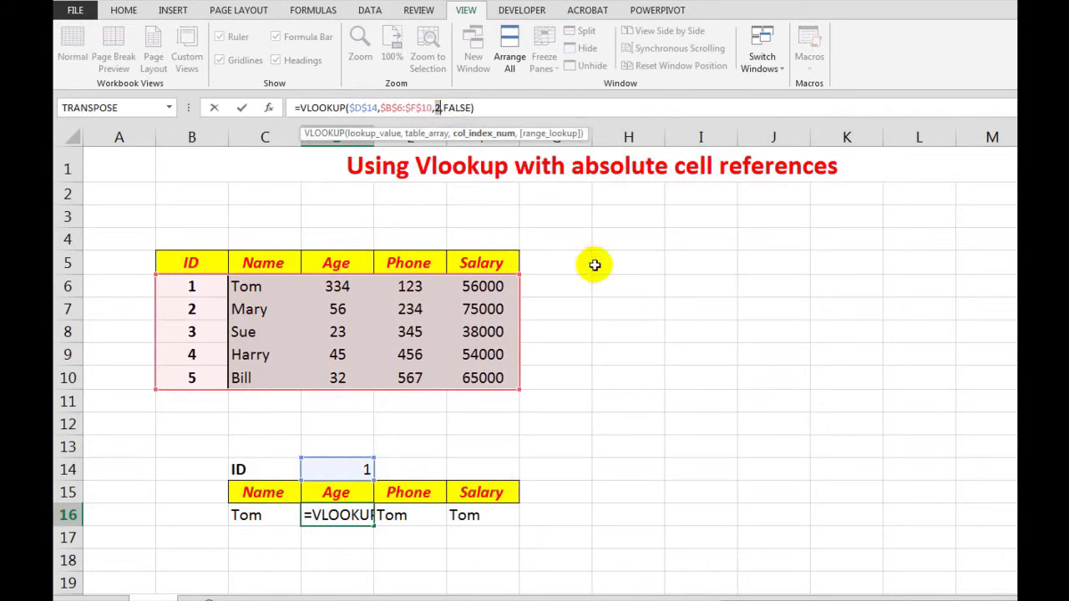
text(3)
key(Return)
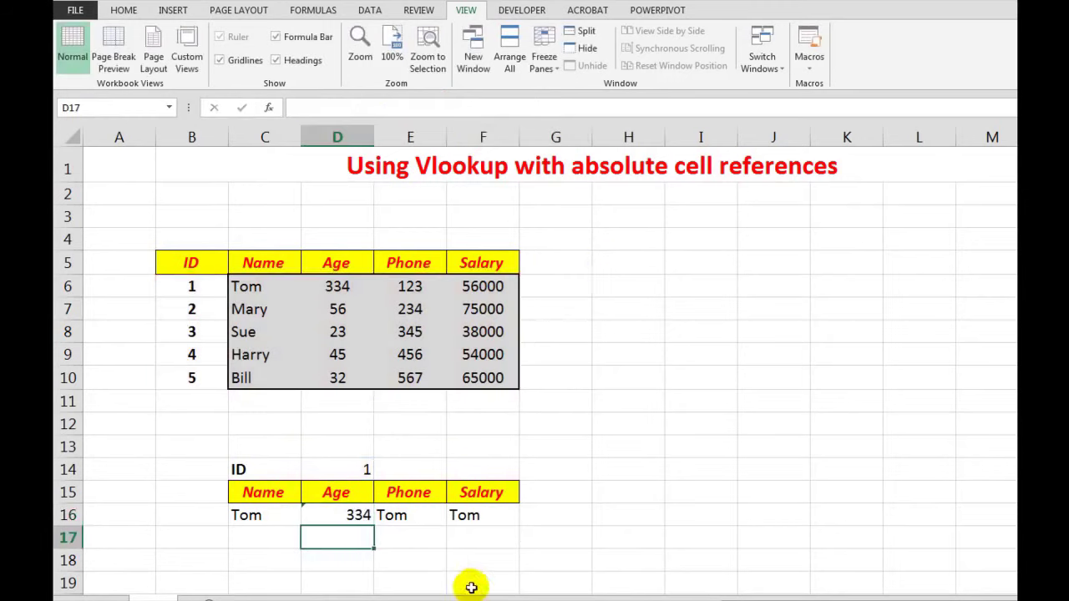
- Set the column index to 4 in E16 for Phone and 5 in F16 for Salary
click(404, 517)
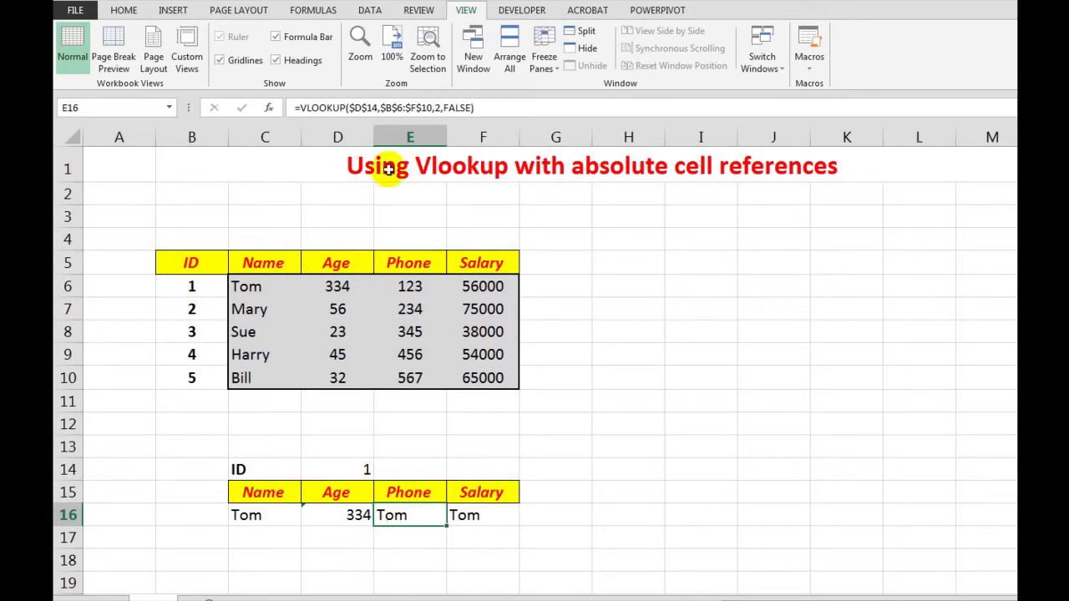
click(436, 109)
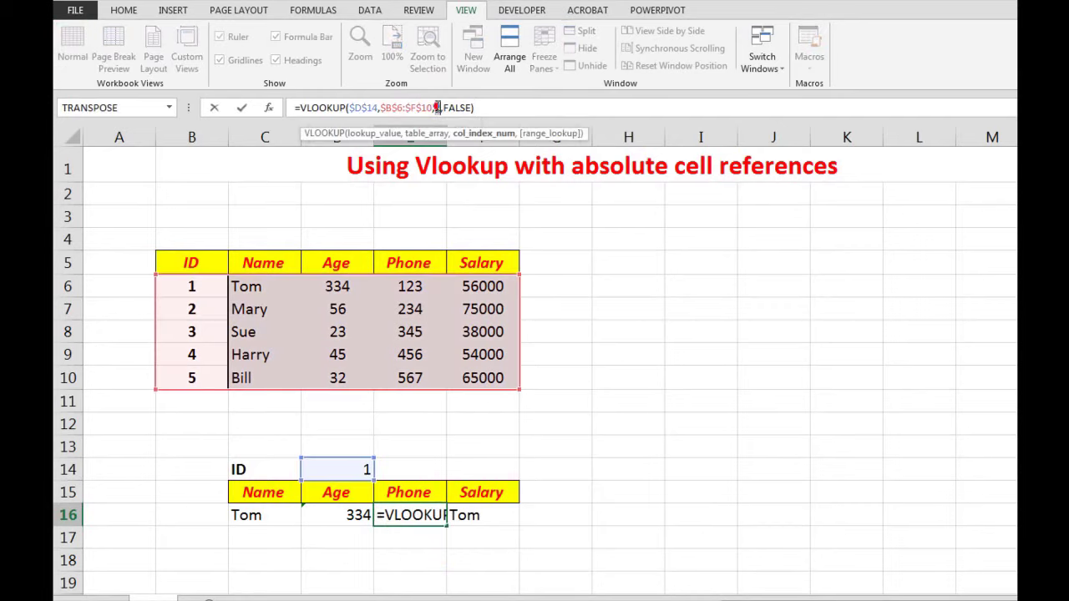
text(4)
key(Return)
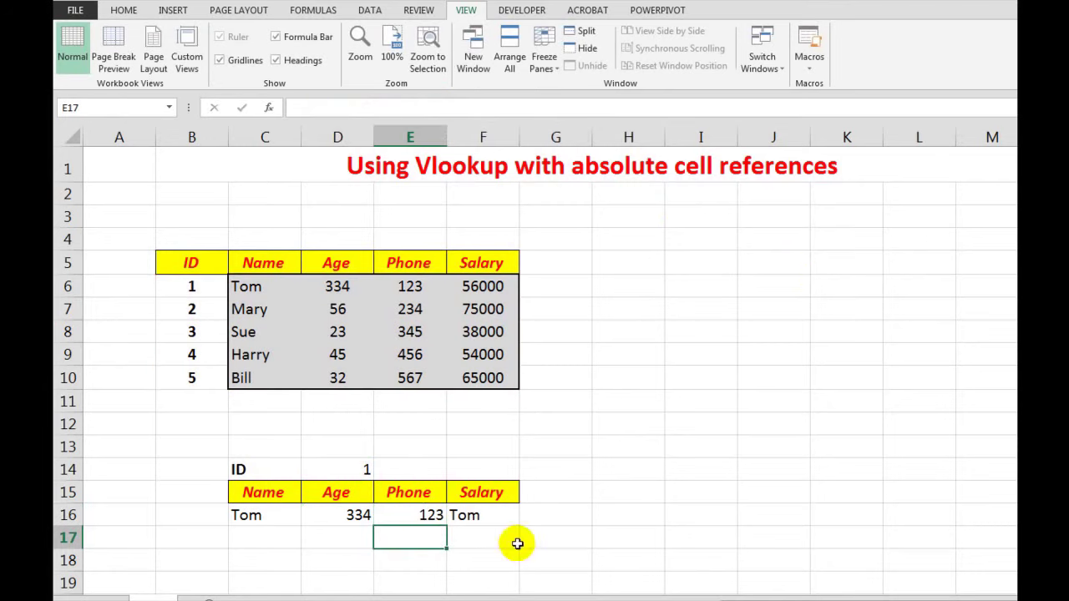
click(474, 517)
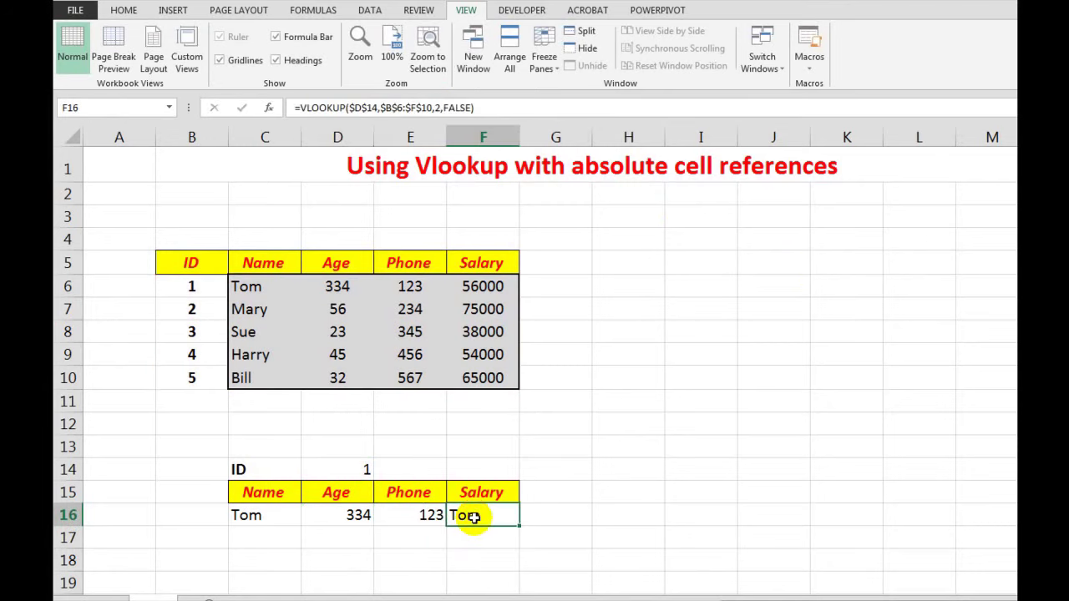
click(437, 107)
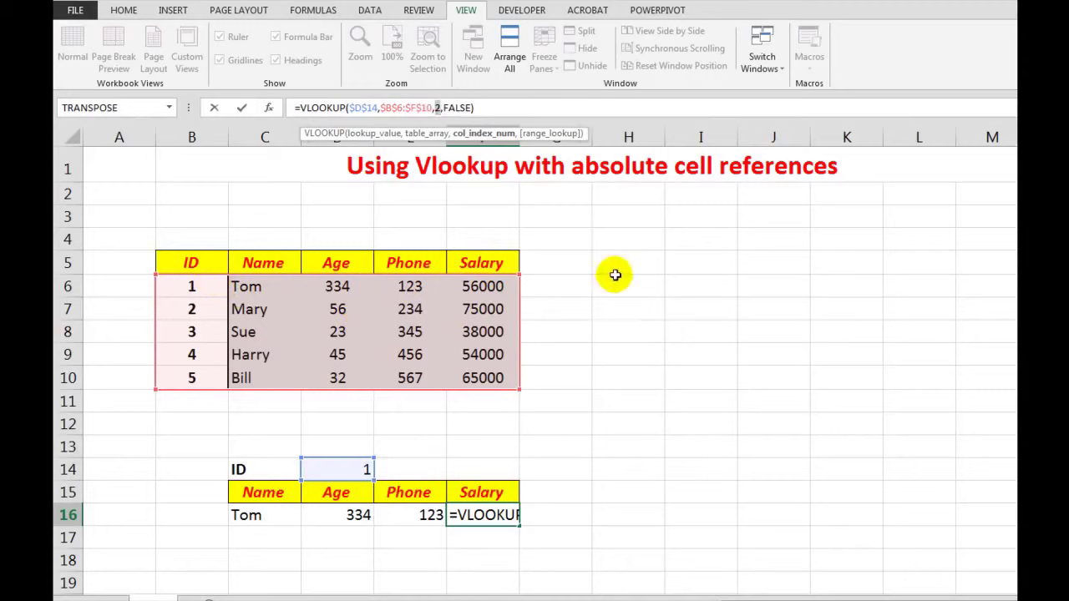
key(BackSpace)
text(5)
key(Return)
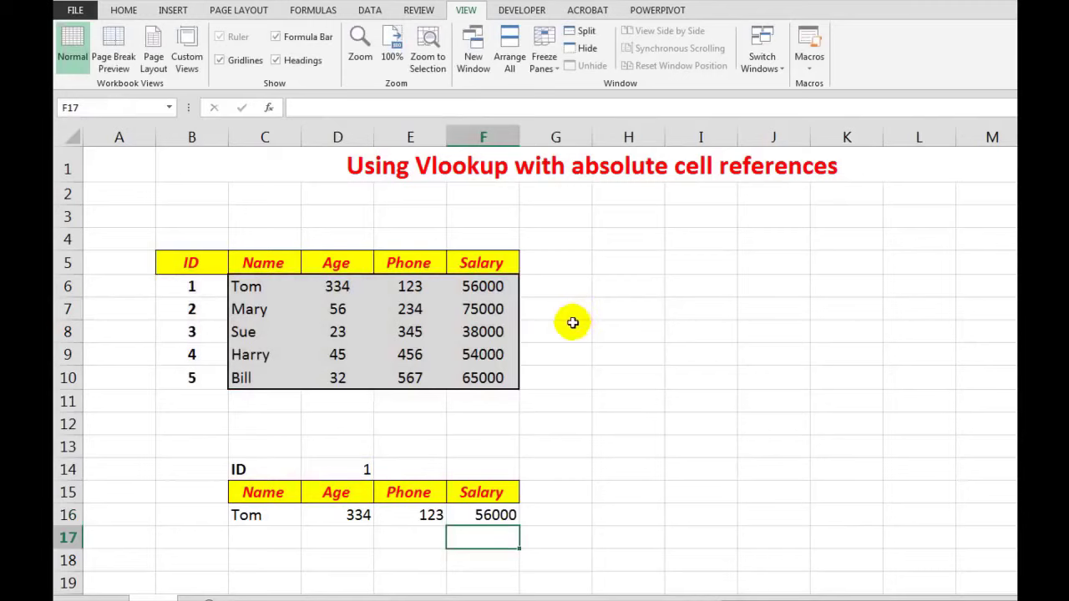
- Enter ID 4 in D14 to show Harry's details
click(347, 472)
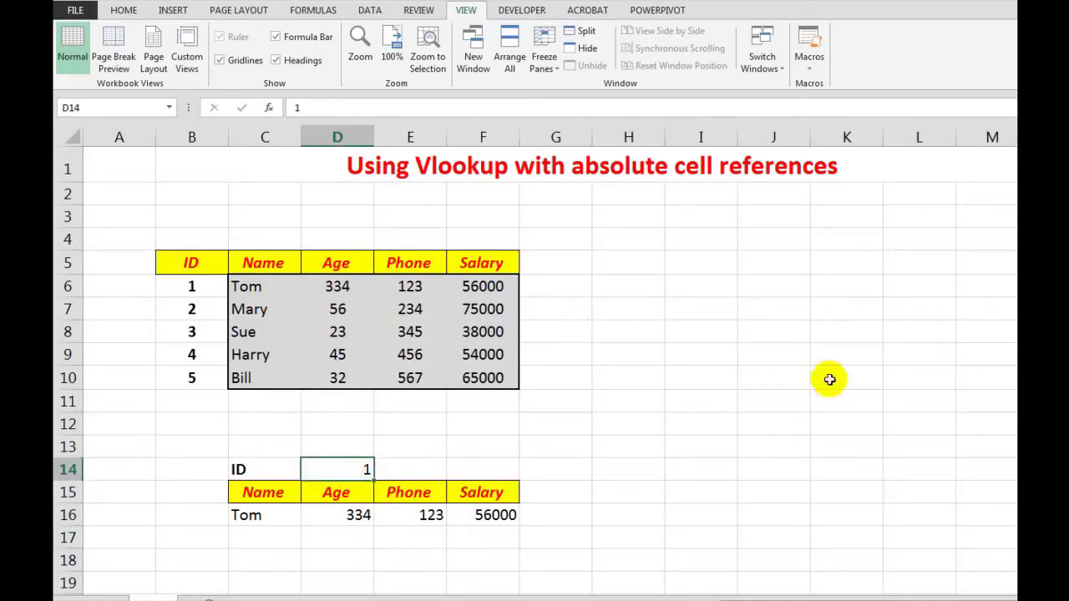
text(4)
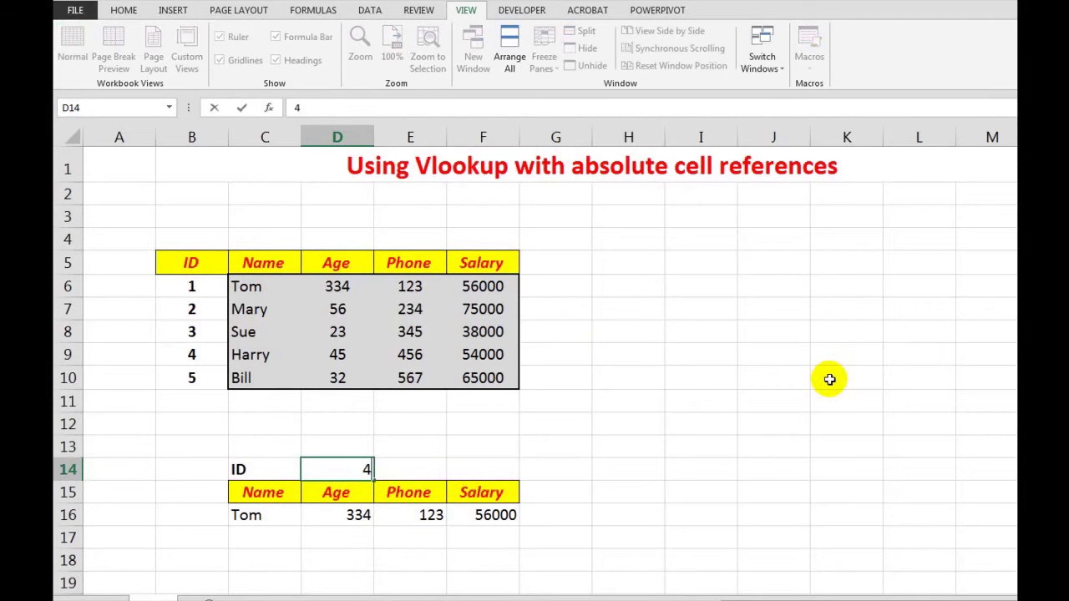
key(Return)
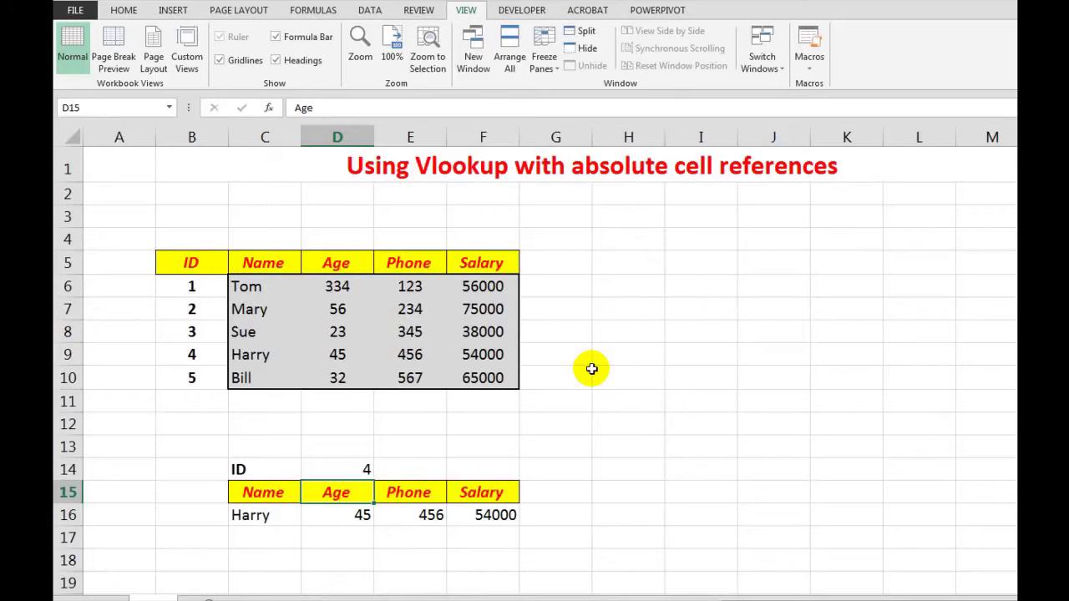
- Change D14 to ID 2 to show Mary, 56, 234 and 75000
click(350, 471)
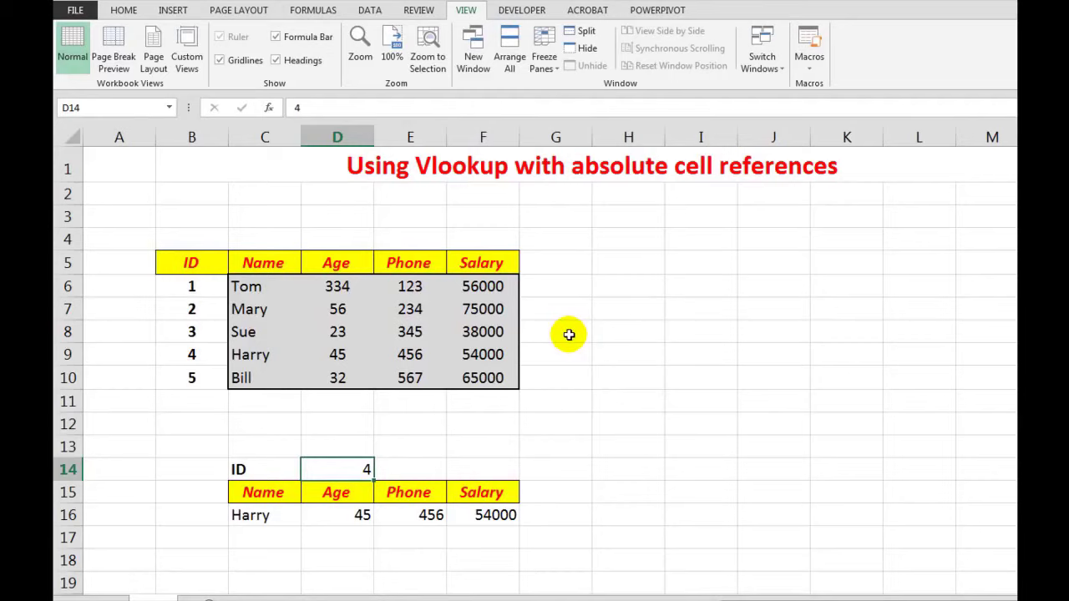
text(2)
key(Return)
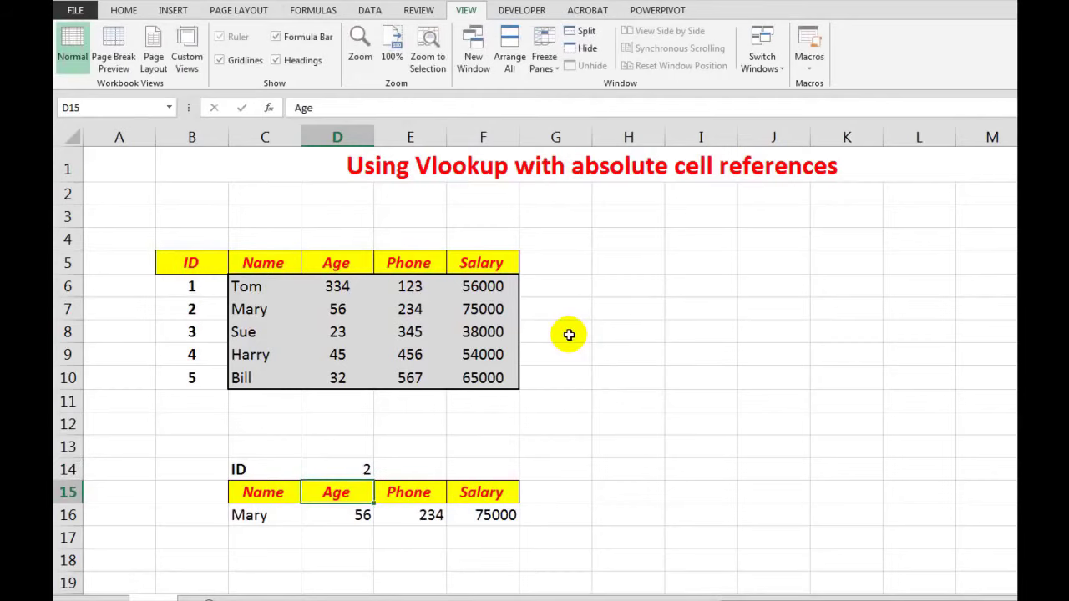